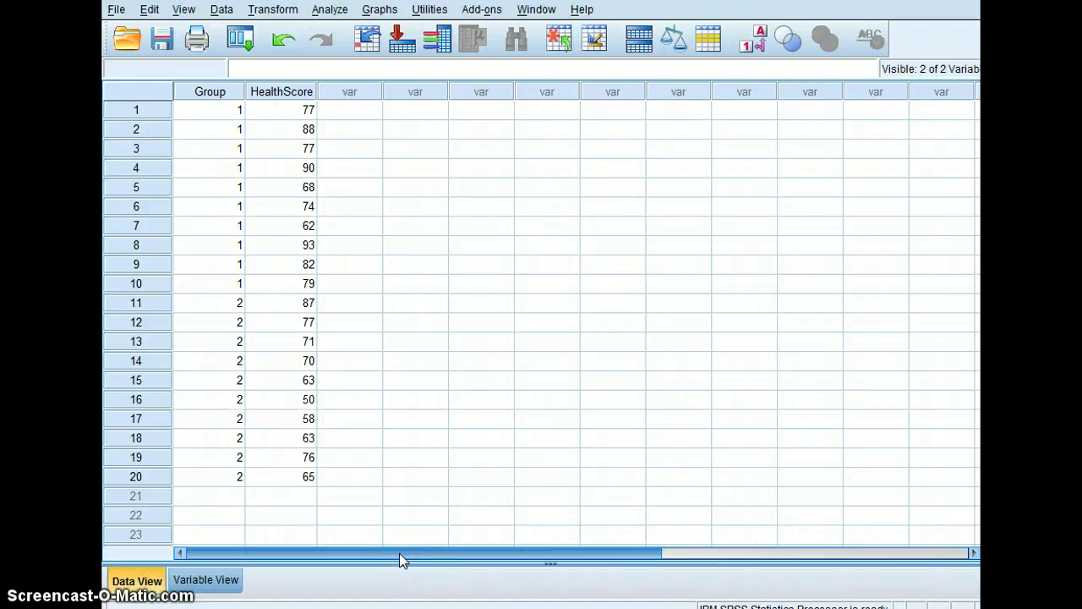
Step: Bring up the Data Editor holding 20 cases of Group codes 1 and 2 with HealthScore values
click(416, 581)
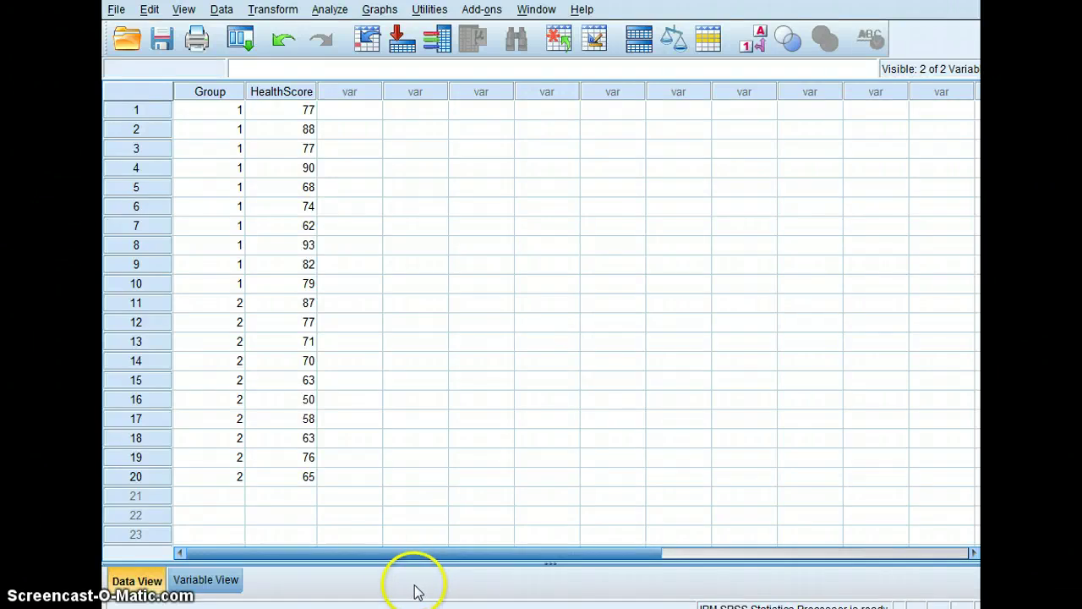
click(427, 554)
click(442, 554)
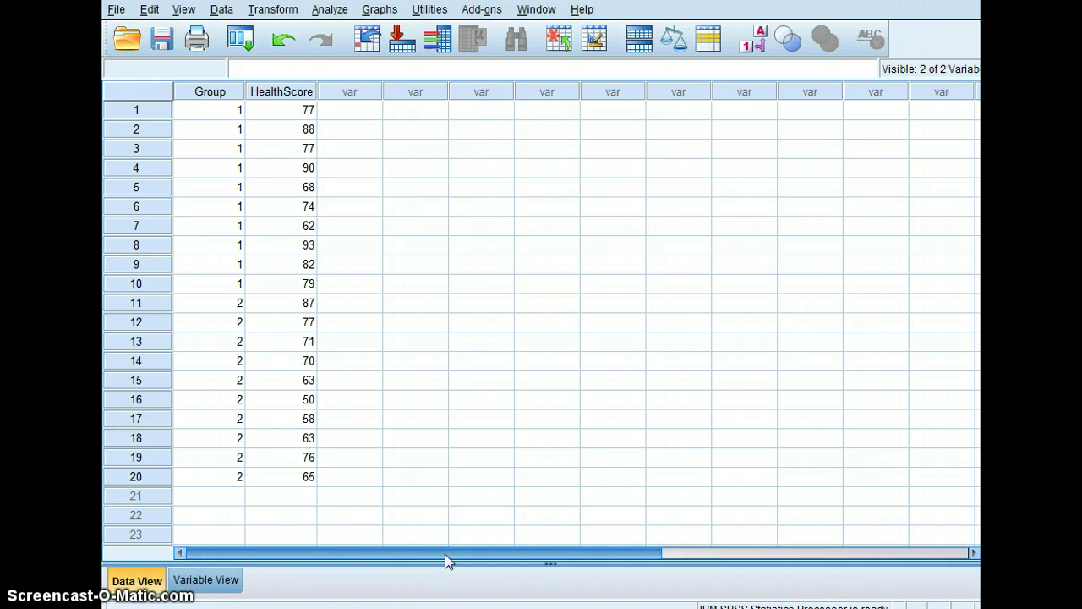
click(435, 543)
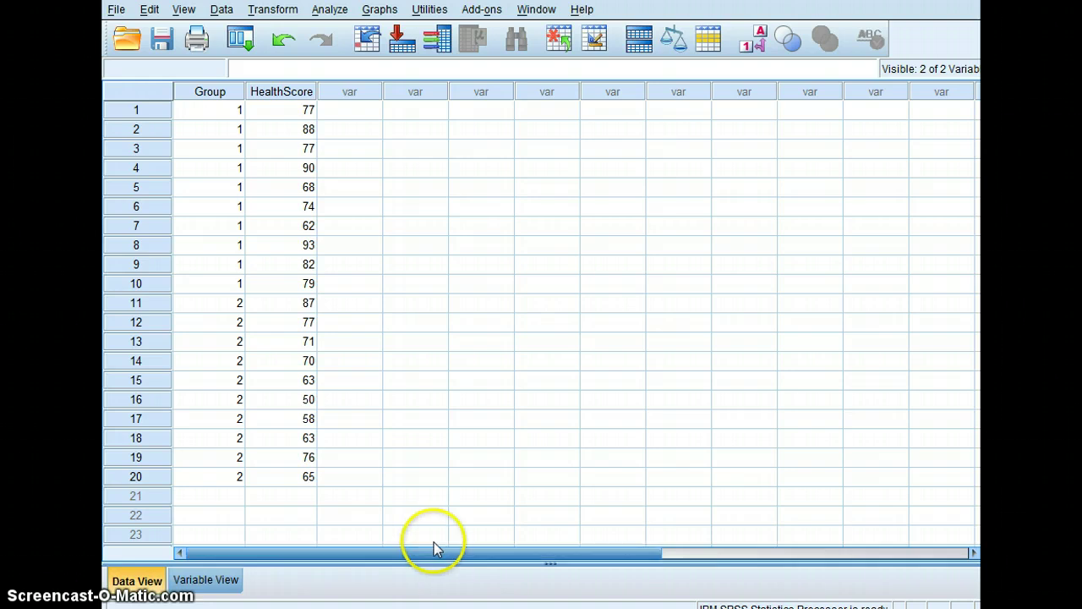
click(302, 546)
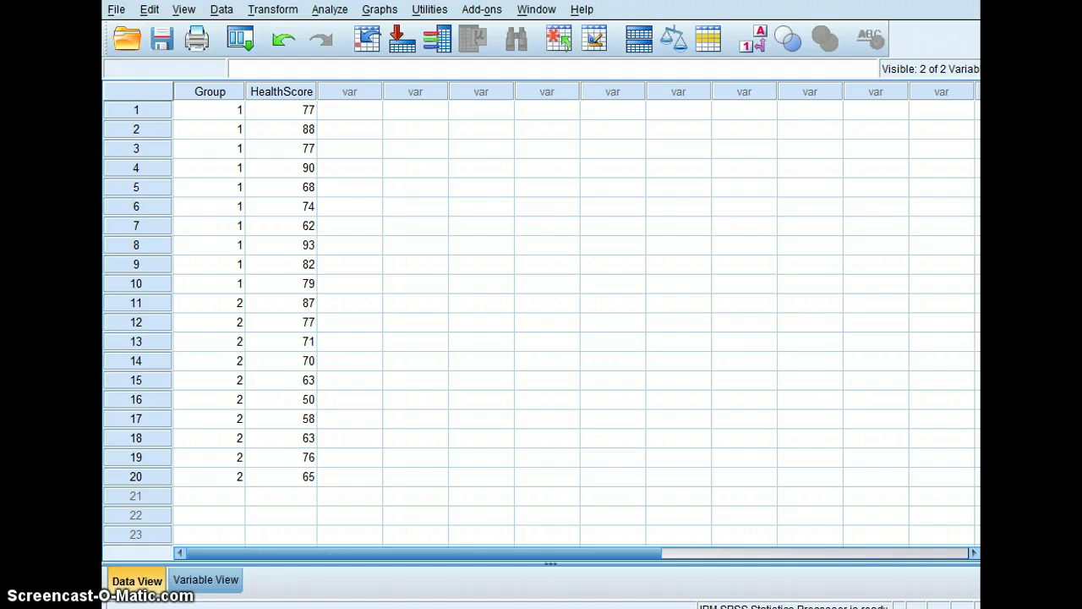
Step: Start an Independent-Samples T Test from Analyze > Compare Means
click(328, 10)
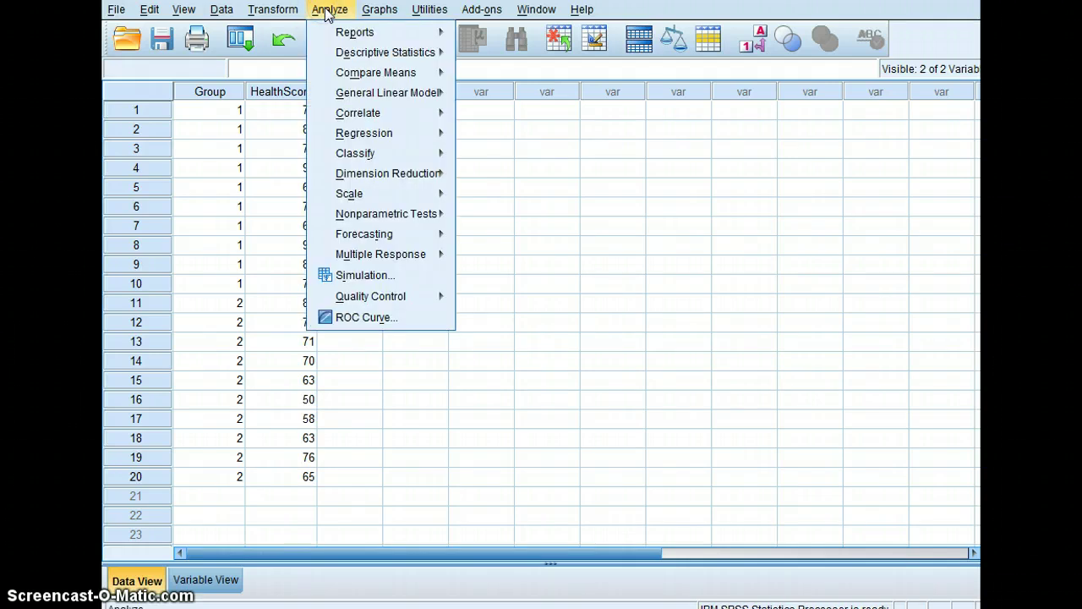
mouse_move(371, 76)
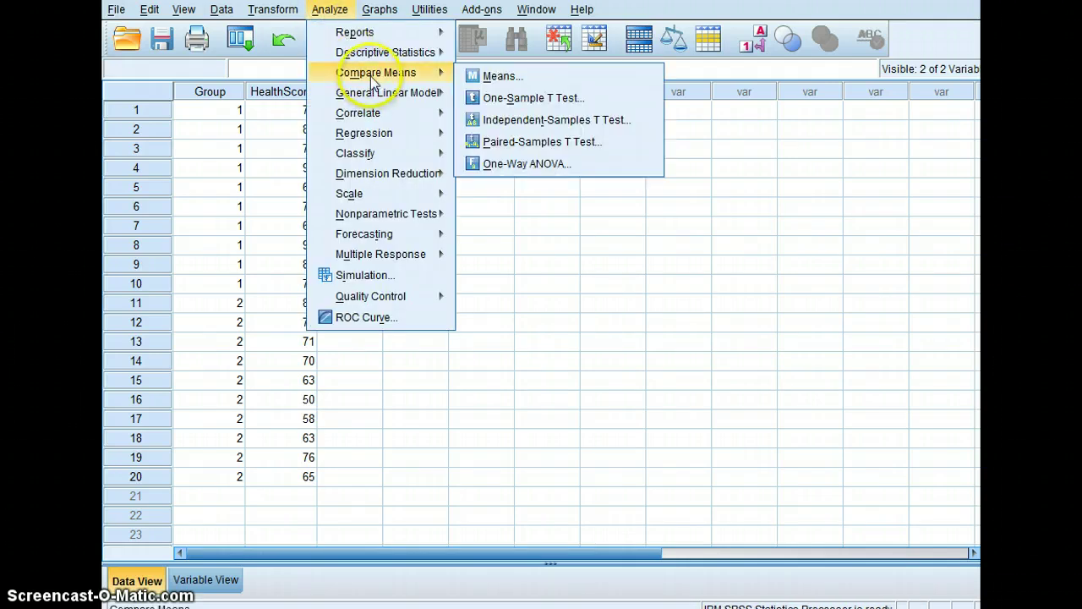
click(505, 124)
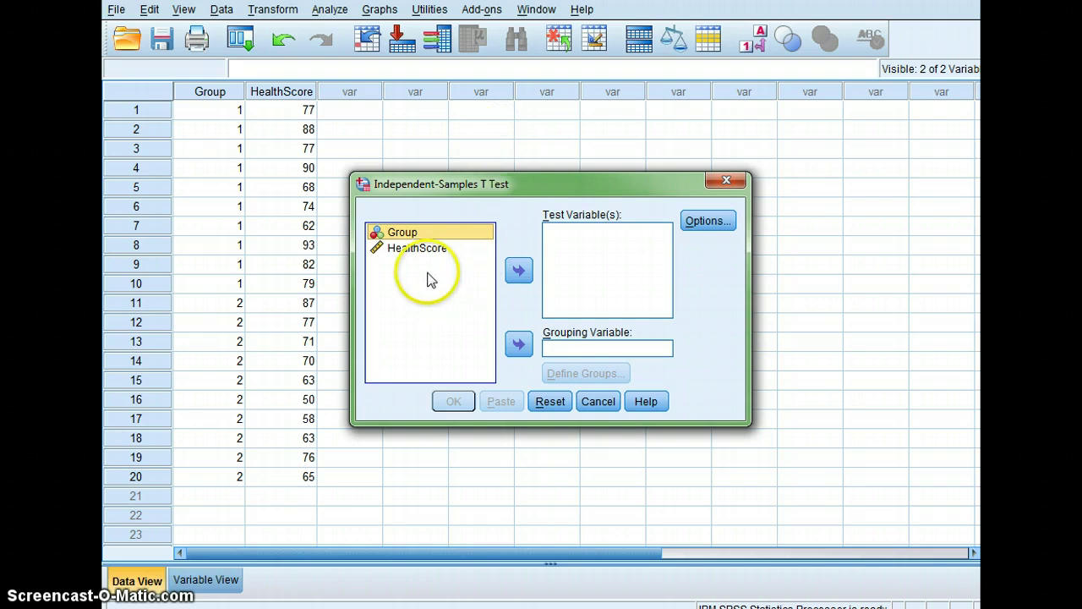
Step: Move the Group variable into the Grouping Variable box
click(391, 251)
click(388, 254)
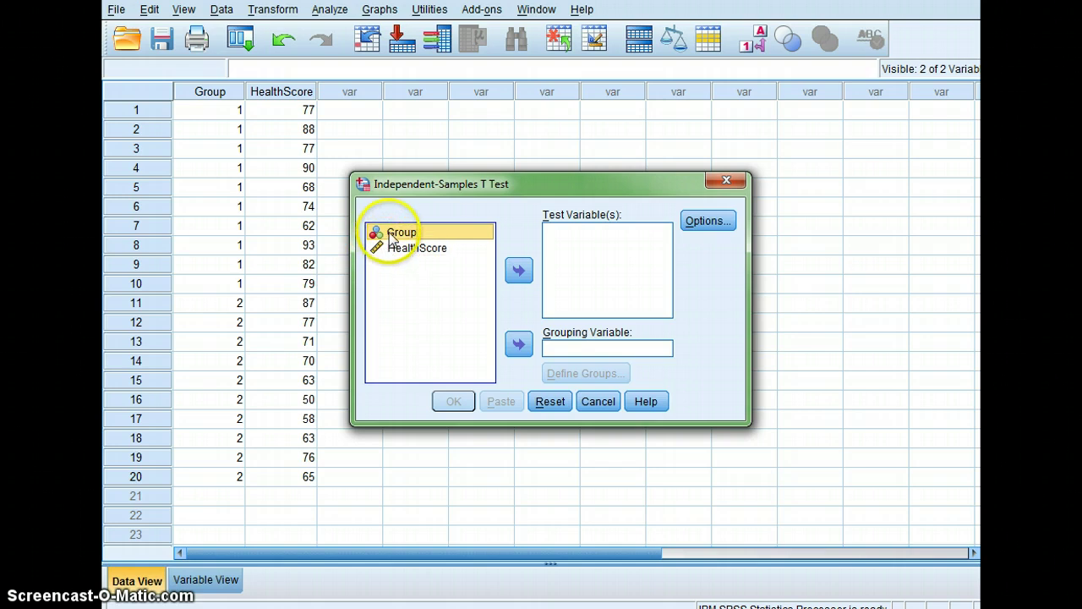
click(391, 231)
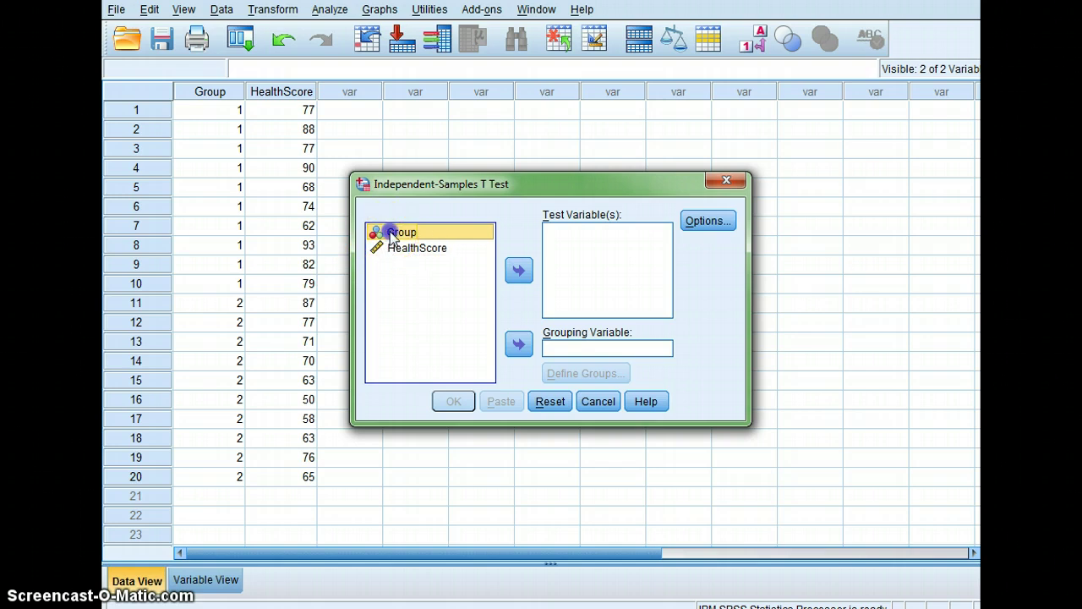
click(515, 348)
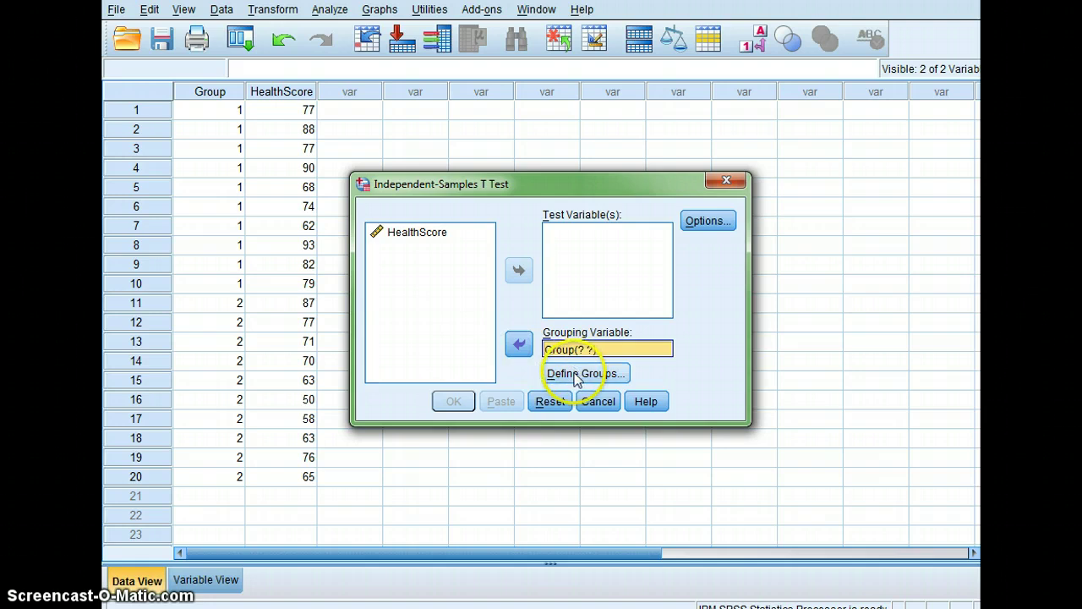
Step: Define the groups as 1 for Group 1 and 2 for Group 2, giving Group(1 2)
click(584, 375)
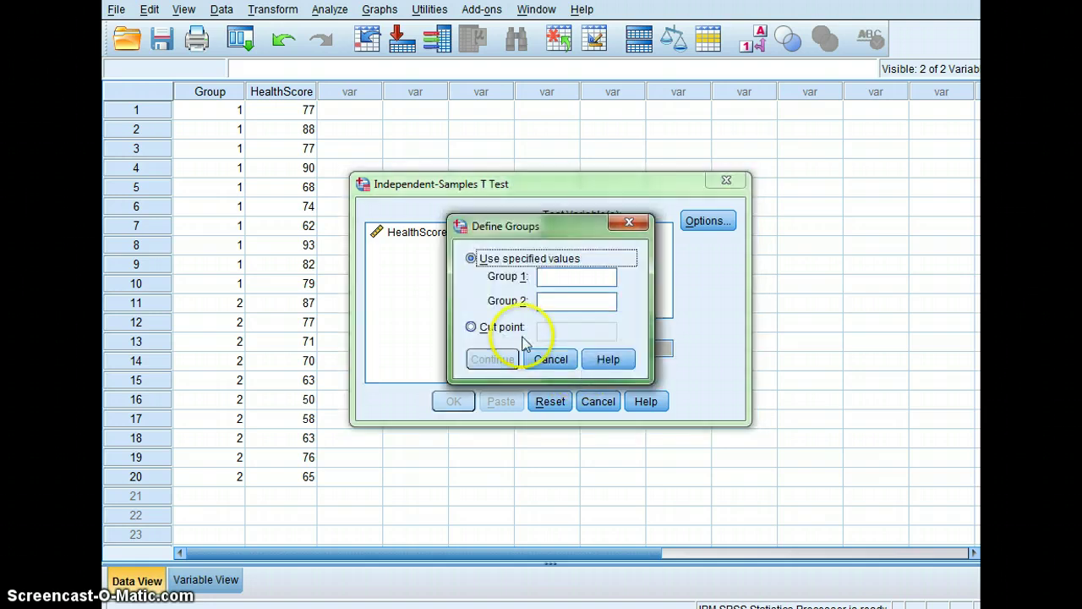
click(556, 283)
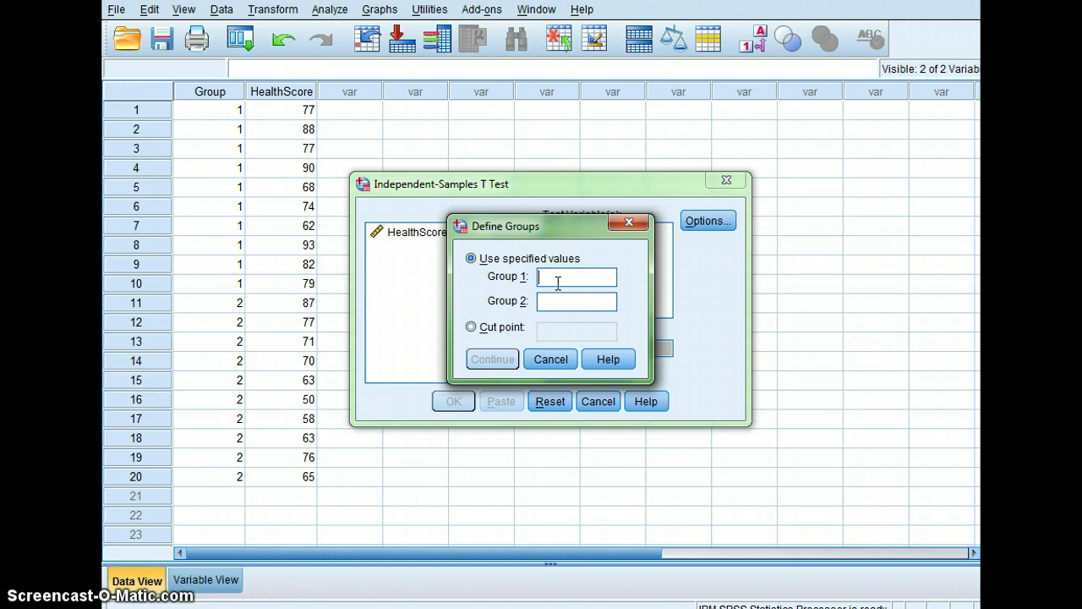
text(12)
key(BackSpace)
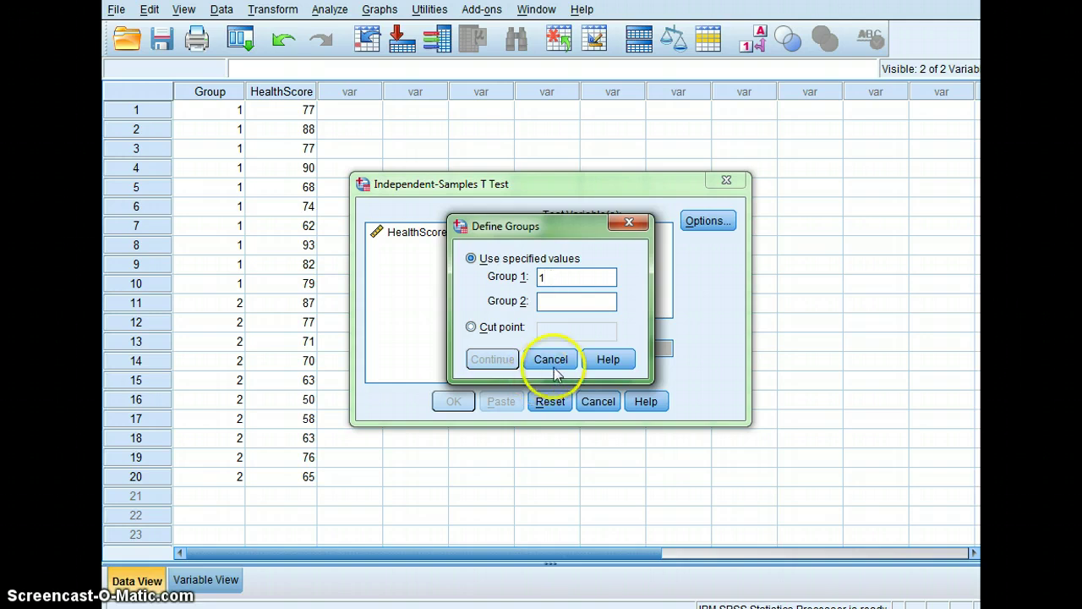
click(559, 306)
text(2)
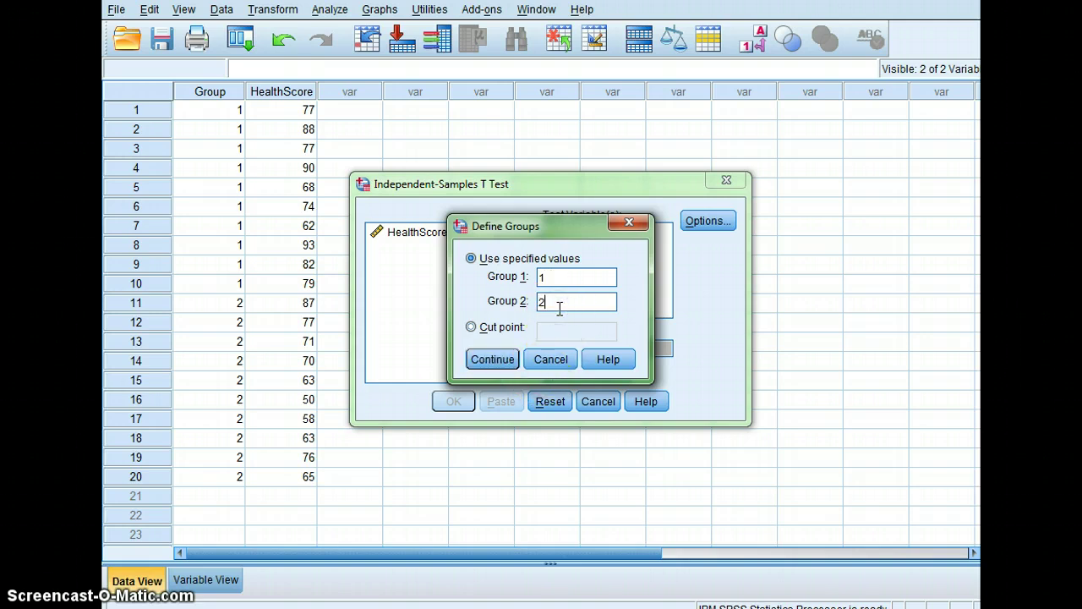
click(493, 359)
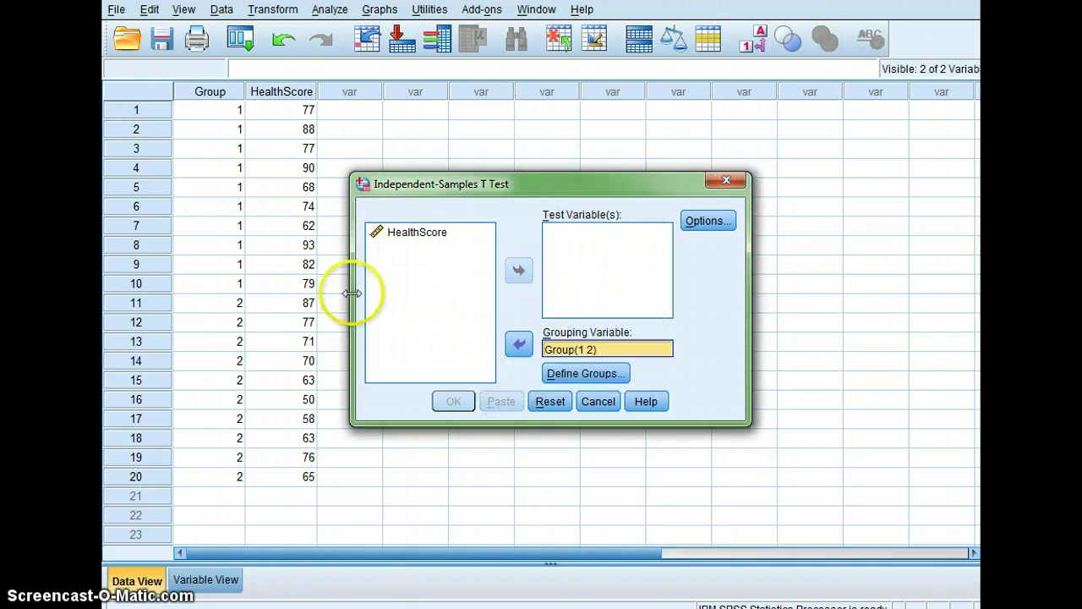
Step: Add HealthScore as the test variable and run the t test (t = 2.425, Sig. .026)
click(416, 235)
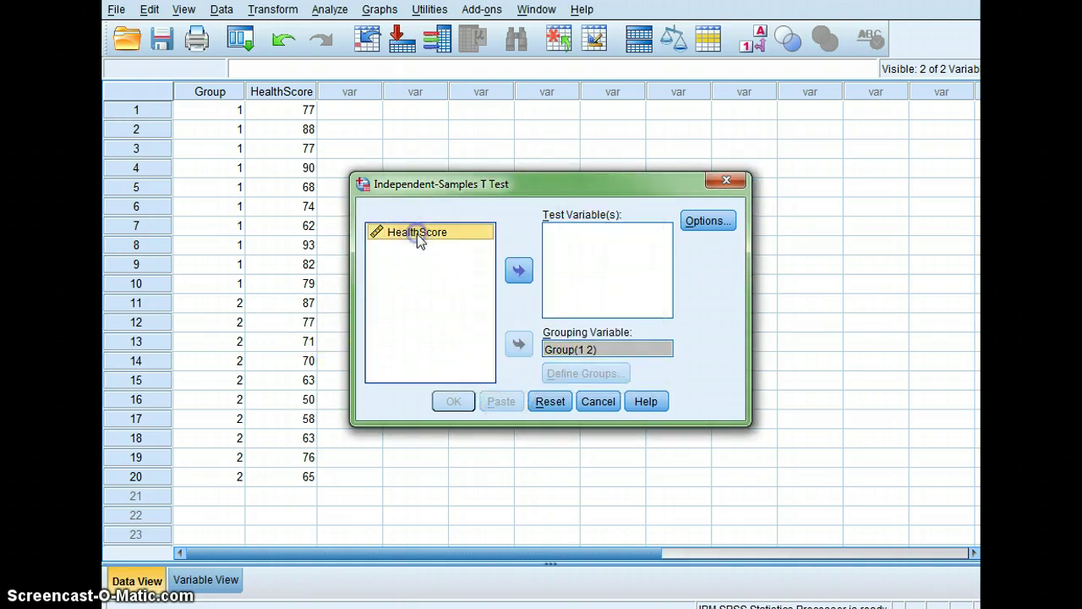
click(519, 272)
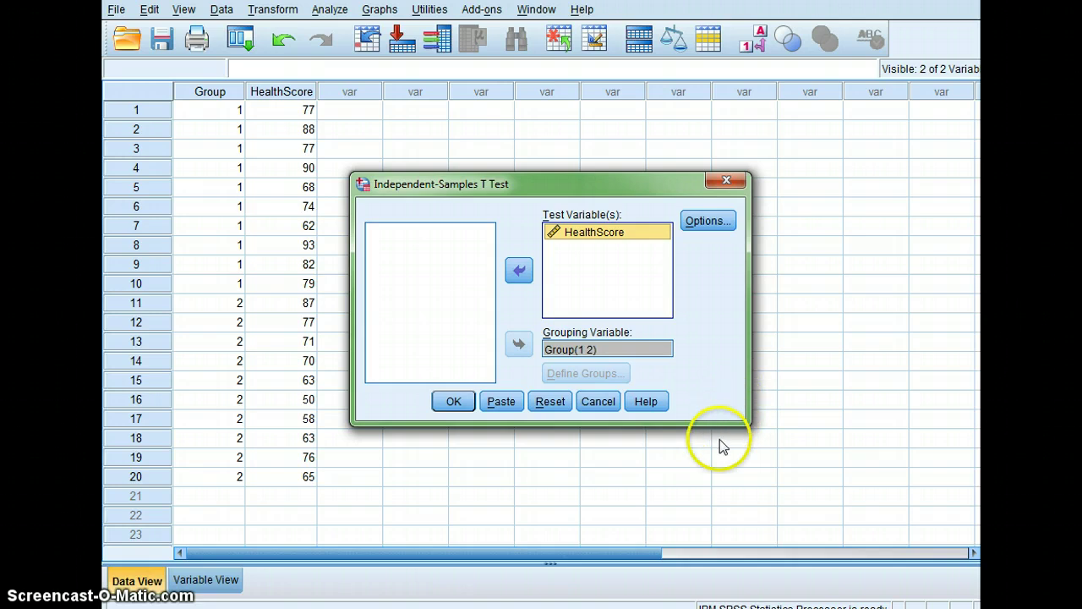
click(457, 403)
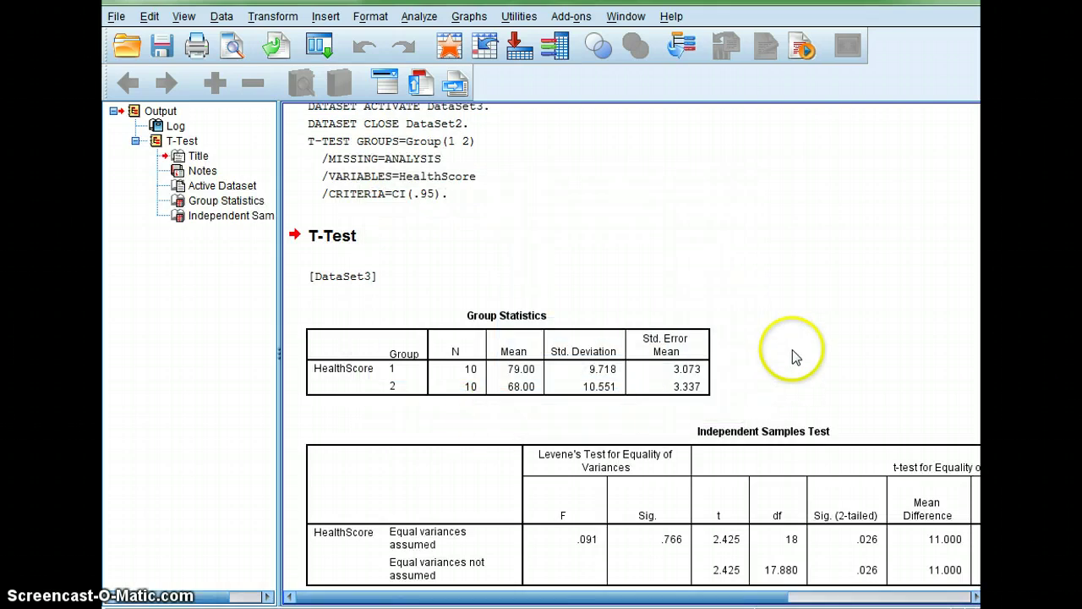
scroll(792, 350, down, 1)
mouse_move(551, 592)
mouse_down()
mouse_move(592, 592)
mouse_move(535, 592)
mouse_up()
click(360, 446)
click(398, 379)
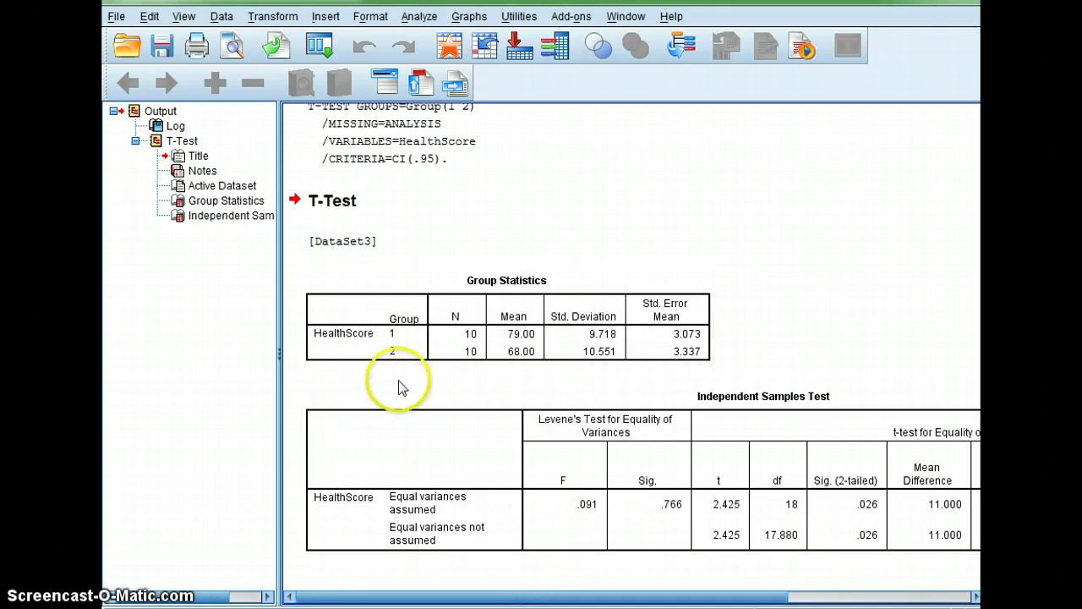
click(358, 372)
click(394, 355)
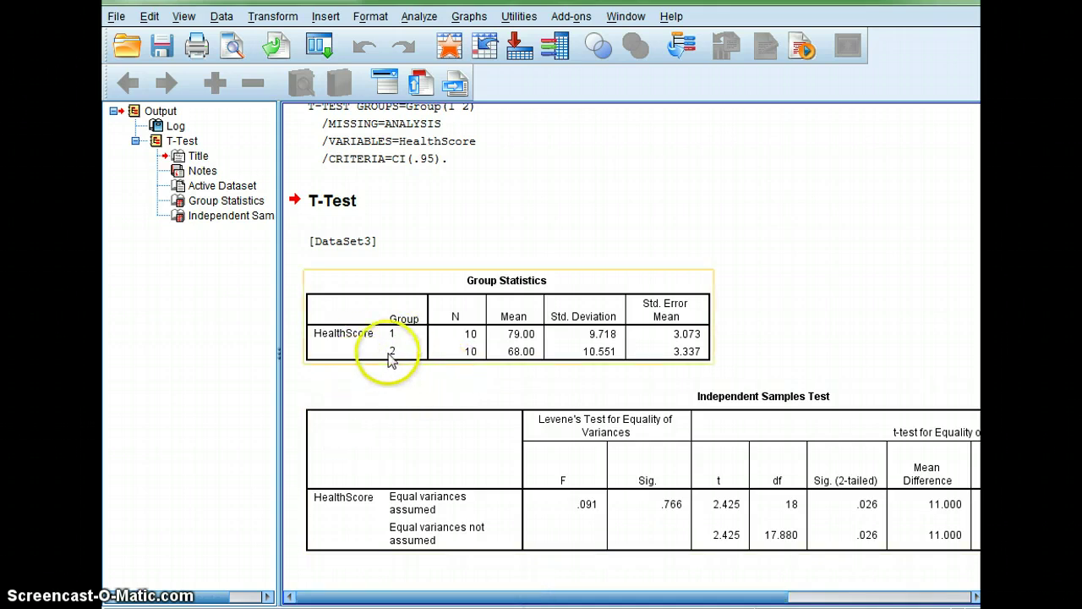
click(782, 504)
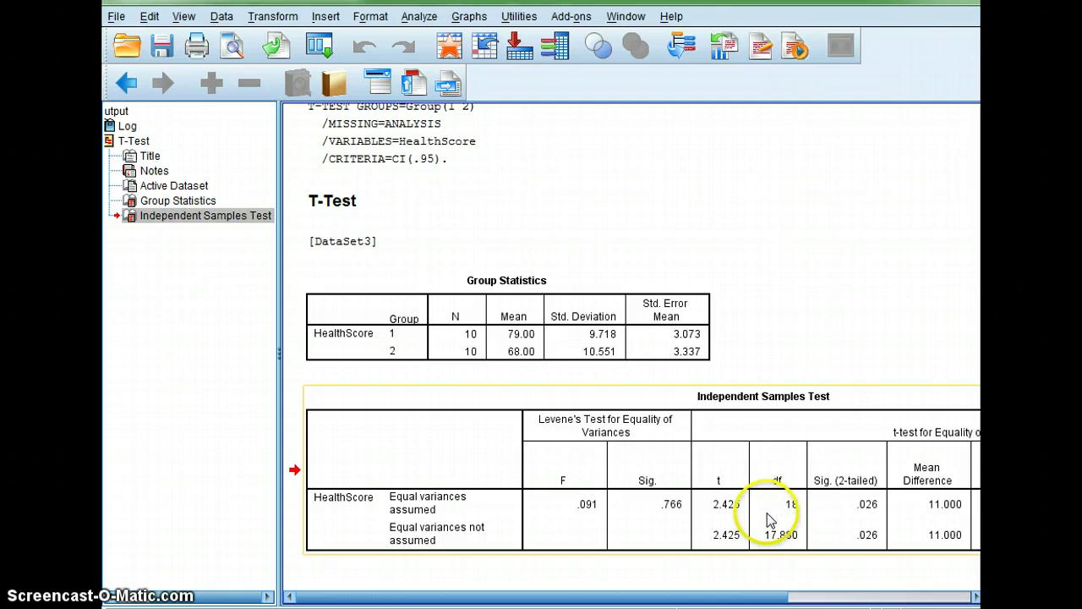
Step: Scroll the Independent Samples Test table right to show standard error 4.536 and 95% CI 1.470–20.530
click(795, 597)
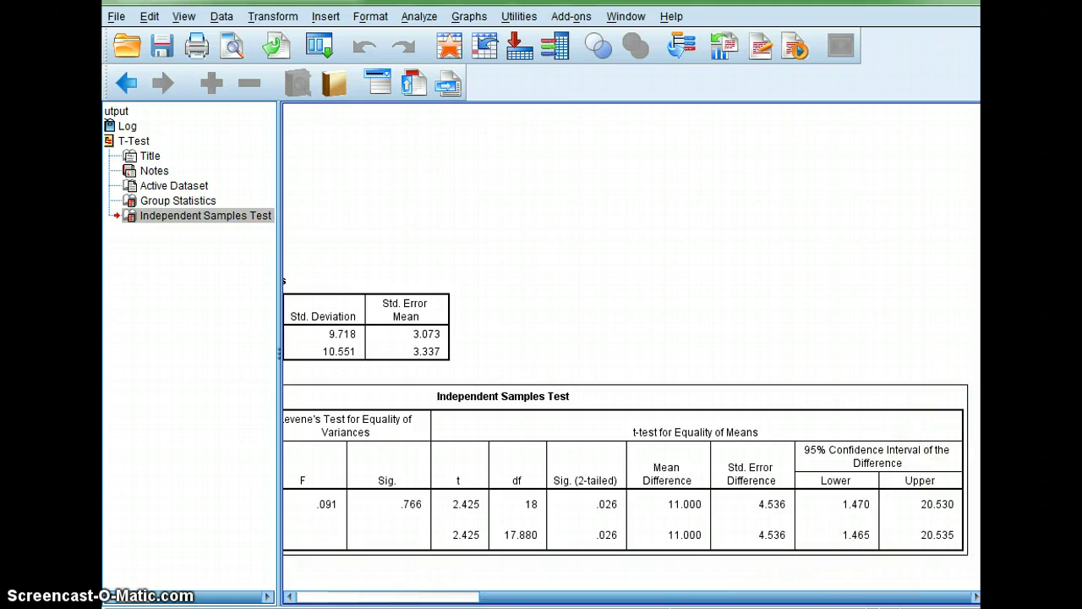
drag(652, 591, 522, 603)
click(635, 495)
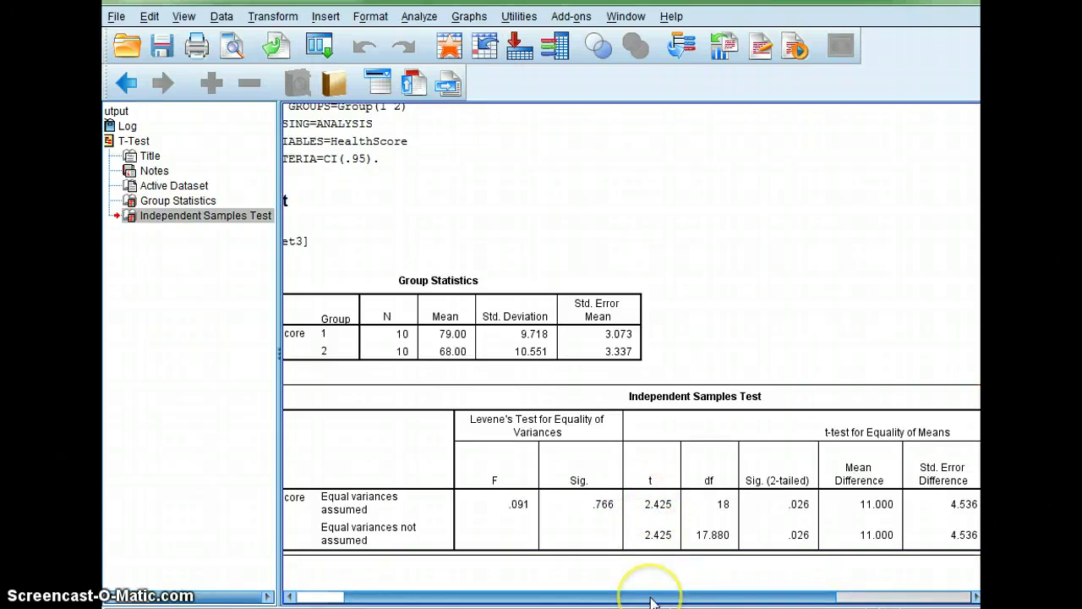
drag(651, 598, 804, 596)
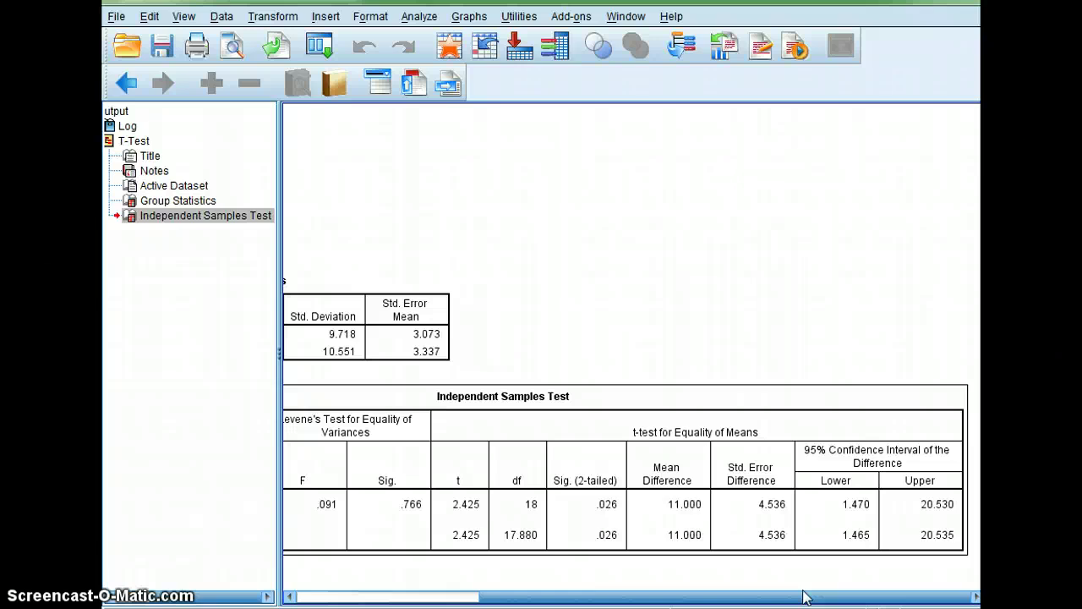
click(803, 597)
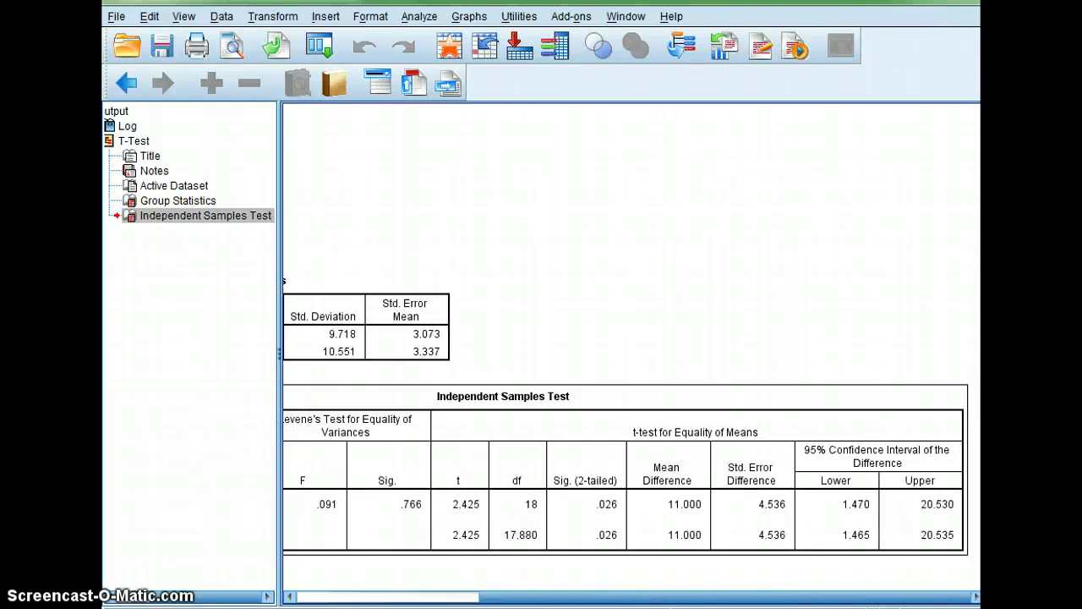
click(679, 597)
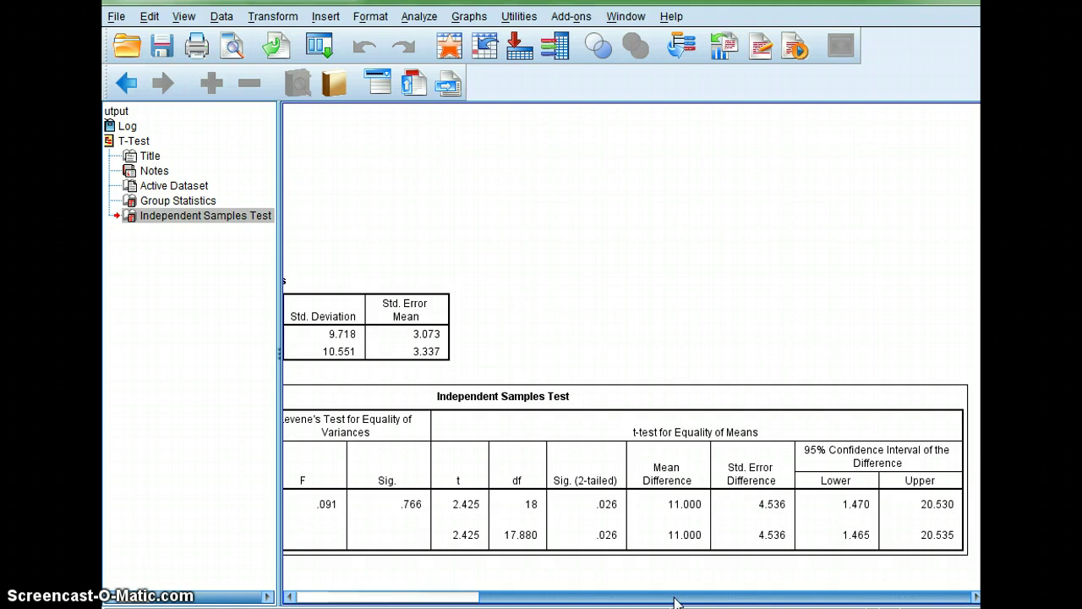
drag(675, 602, 633, 602)
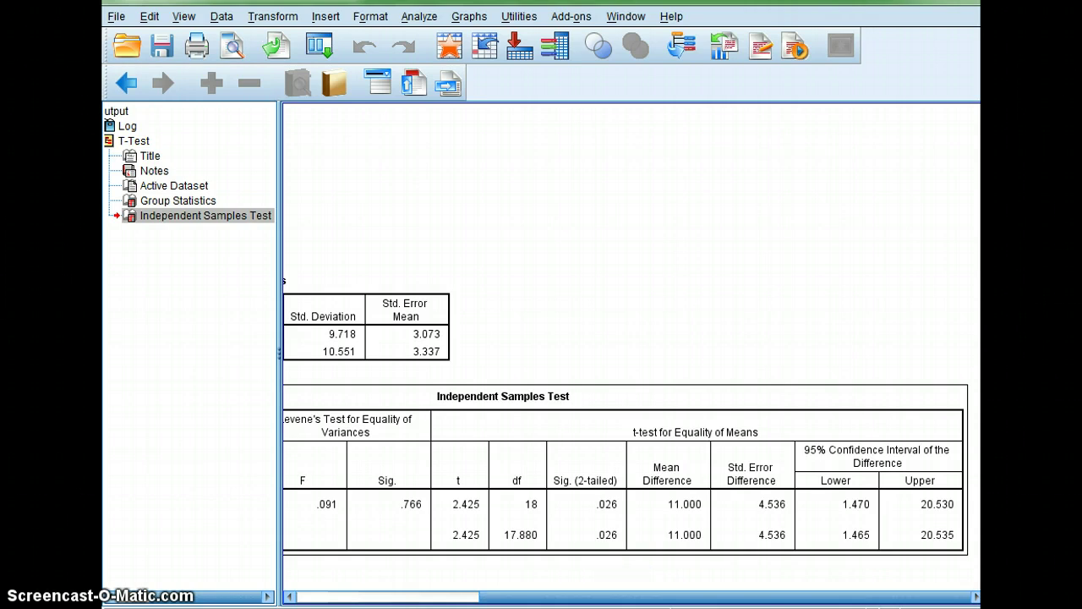